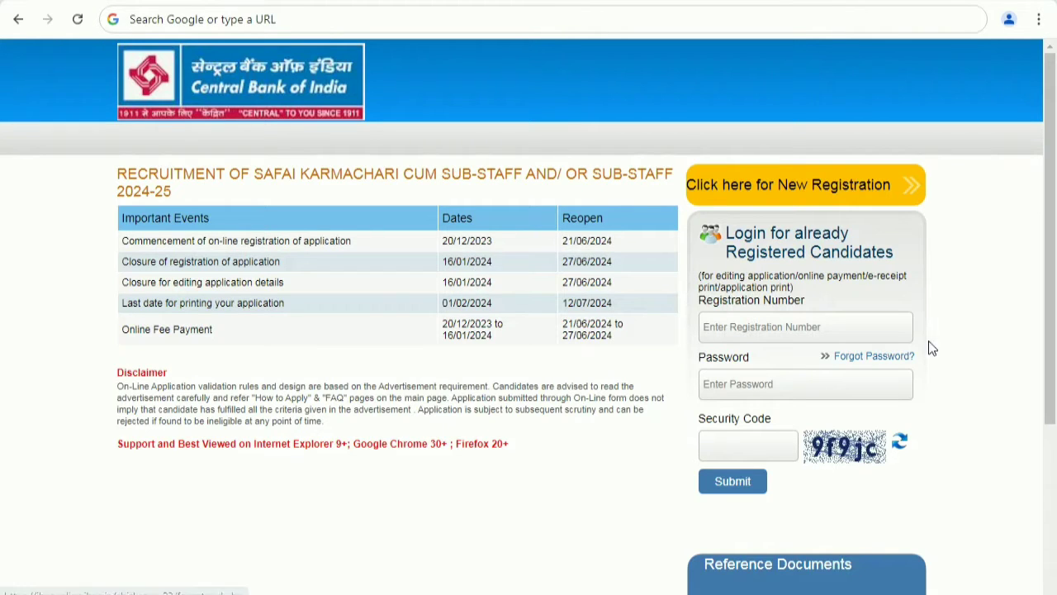
Open the How to Apply guidelines and read the handwritten declaration text required for applying online.
left_click_drag(1051, 308, 1053, 406)
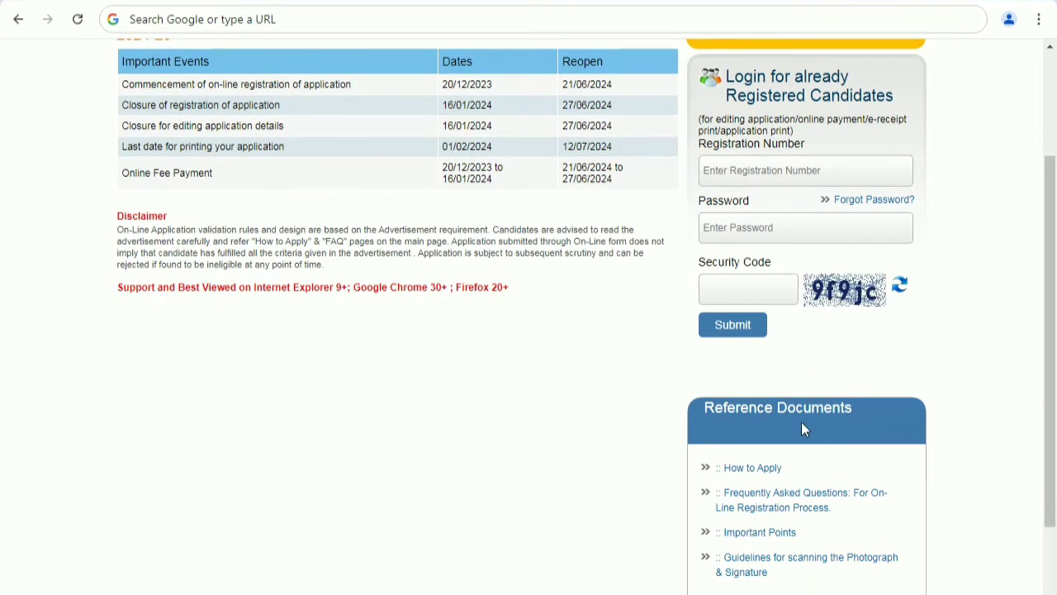
left_click(754, 469)
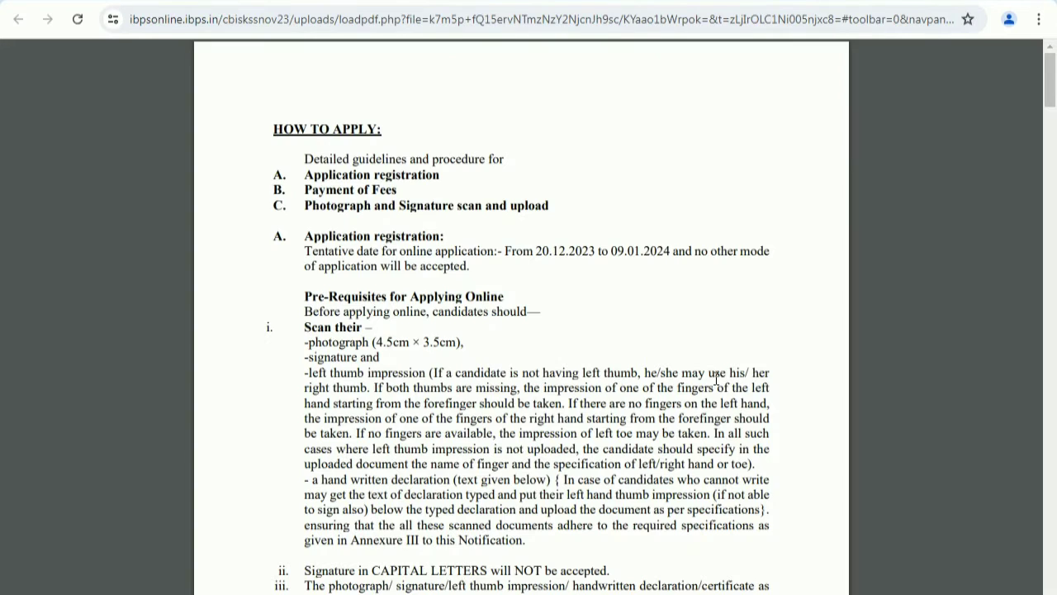
scroll(526, 389, "down", 4)
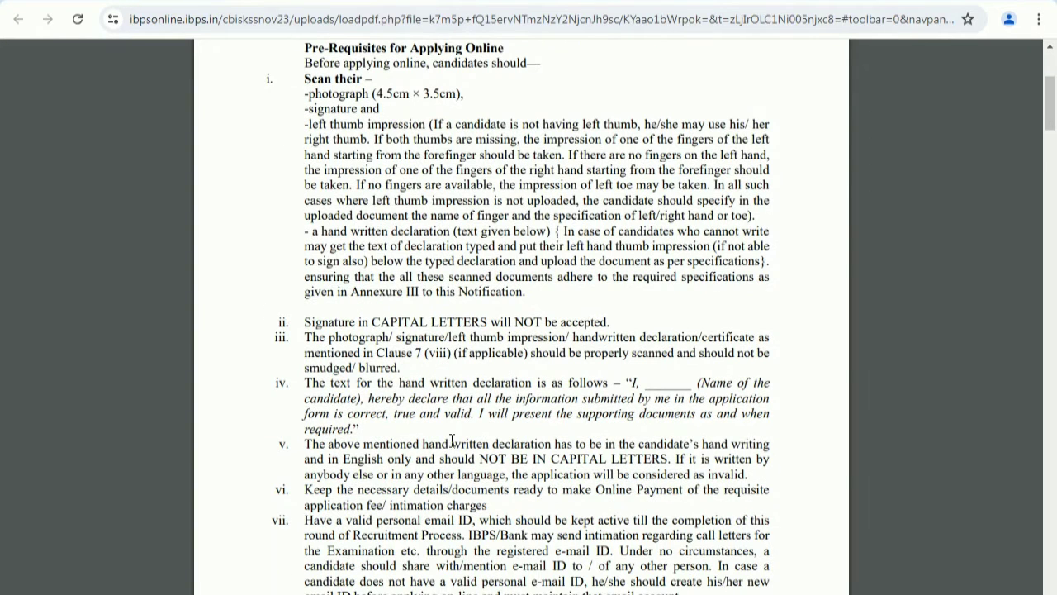
left_click_drag(634, 384, 369, 425)
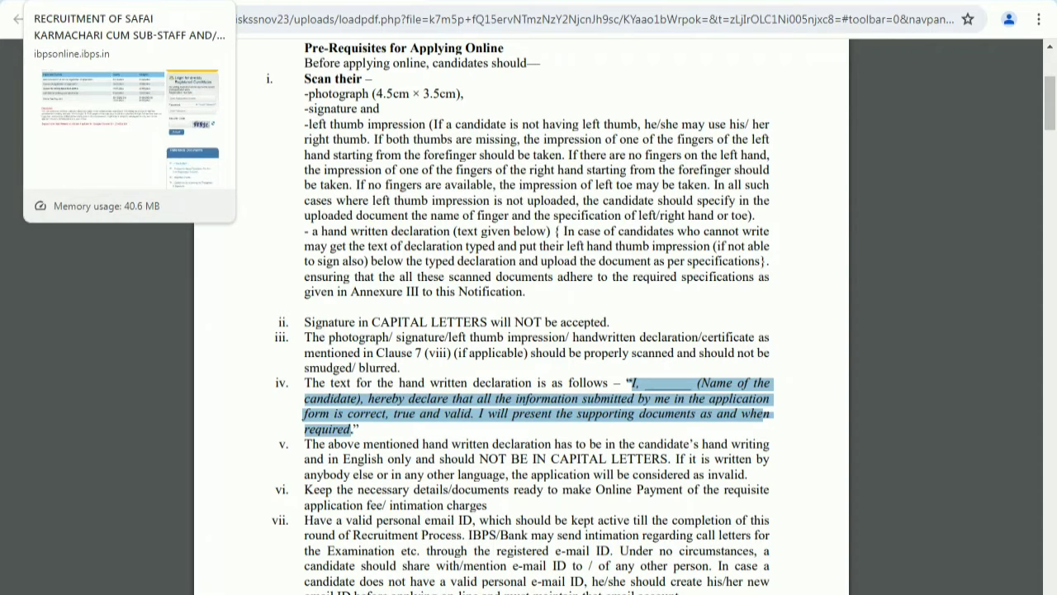
left_click(165, 1)
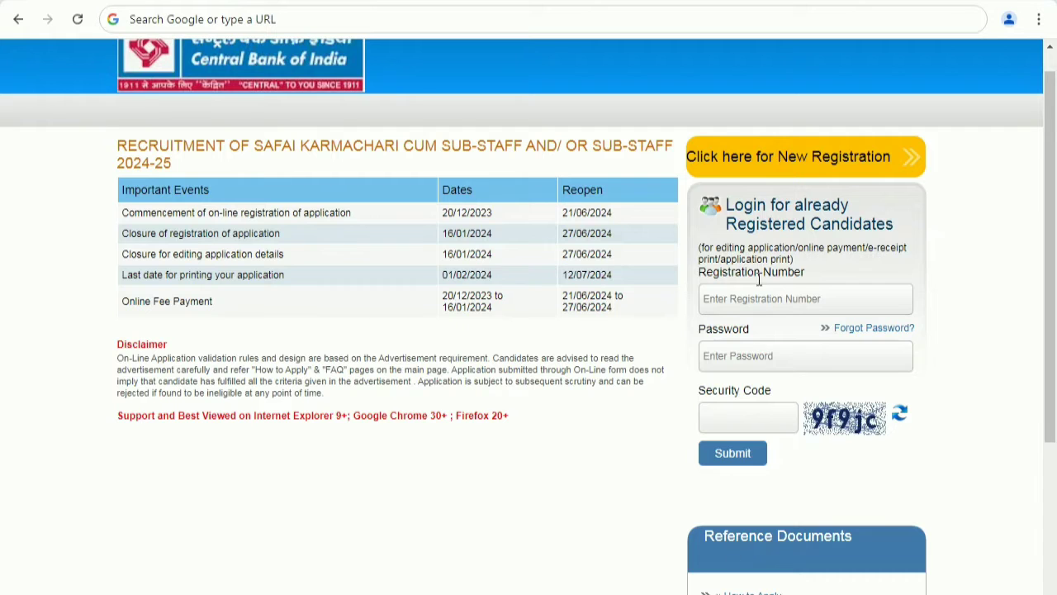
Start a new registration and go through the name fields of the Basic Info form.
left_click(794, 161)
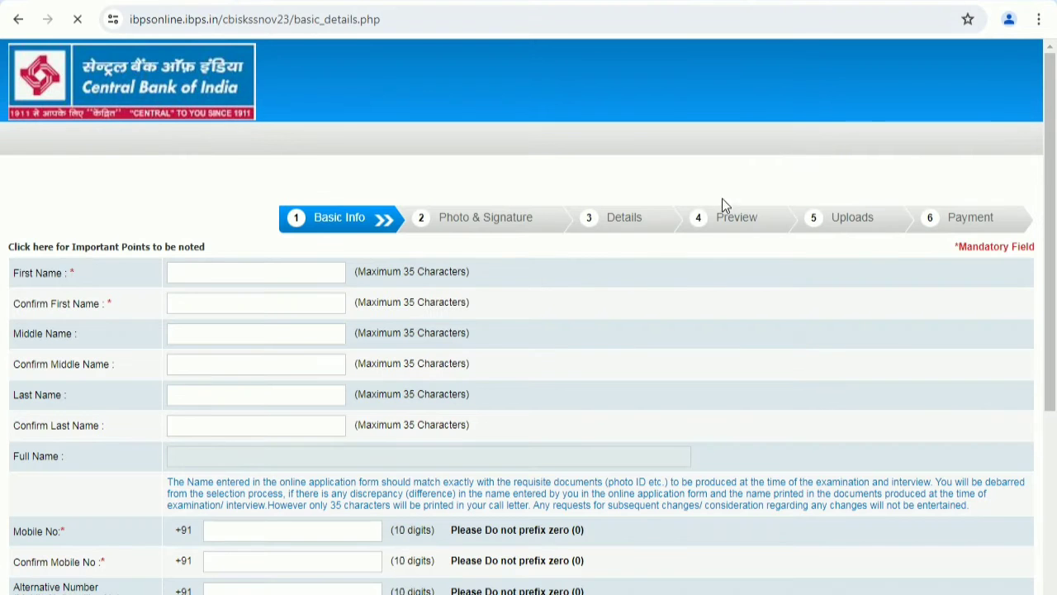
left_click_drag(1050, 263, 1056, 334)
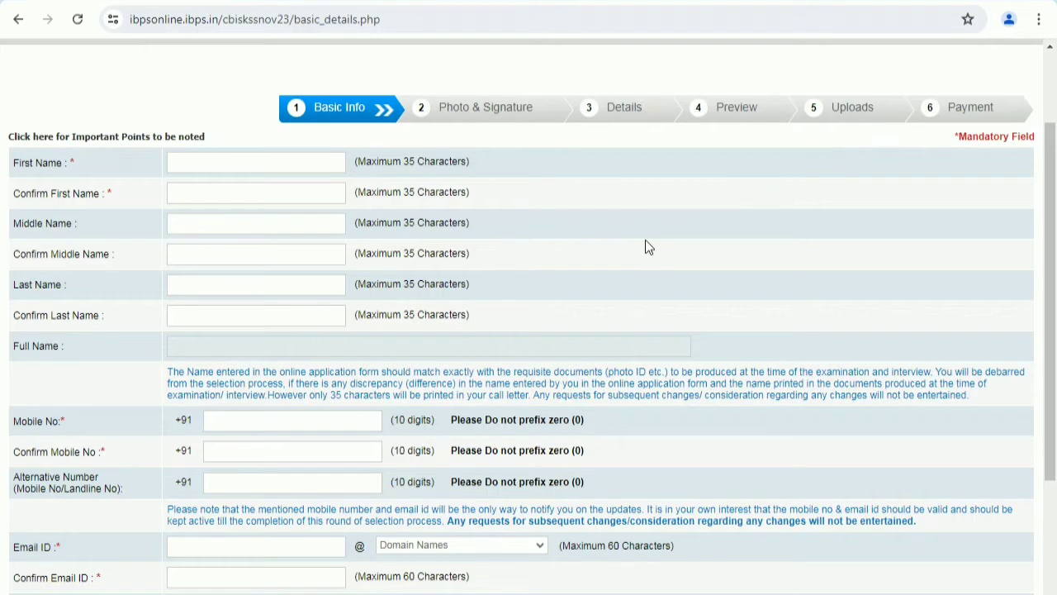
left_click(227, 164)
left_click(214, 224)
left_click(205, 251)
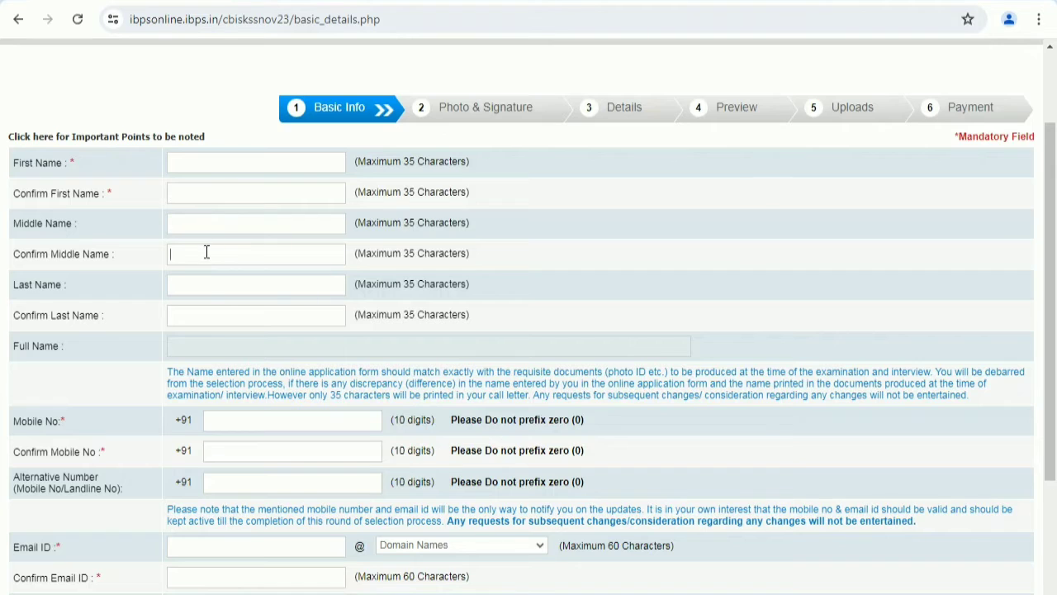
left_click(196, 315)
scroll(363, 345, "down", 2)
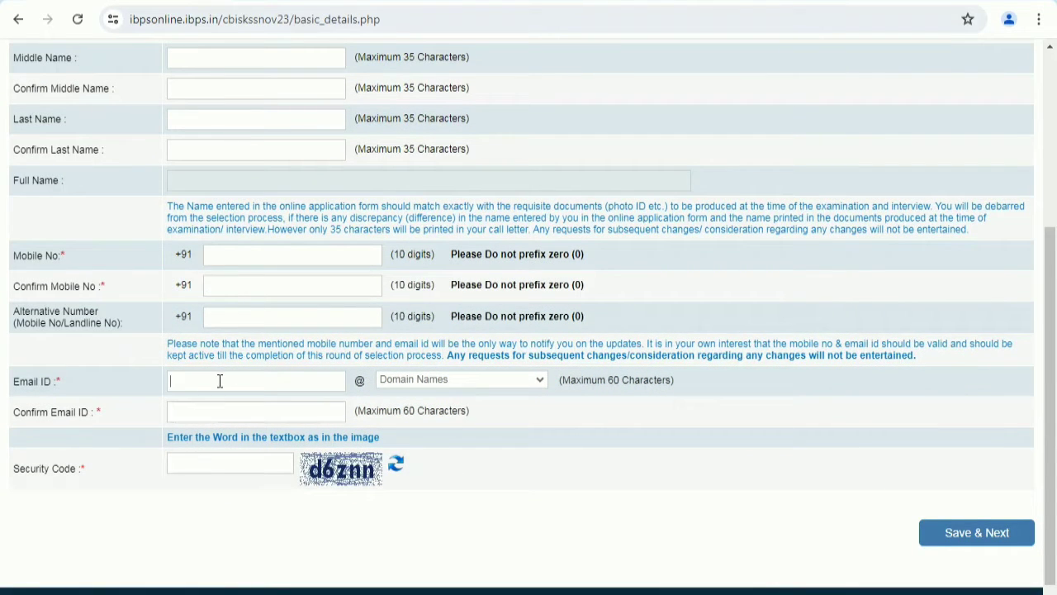
Choose gmail.com as the email domain and move to the email and security code fields.
left_click(409, 377)
left_click(405, 419)
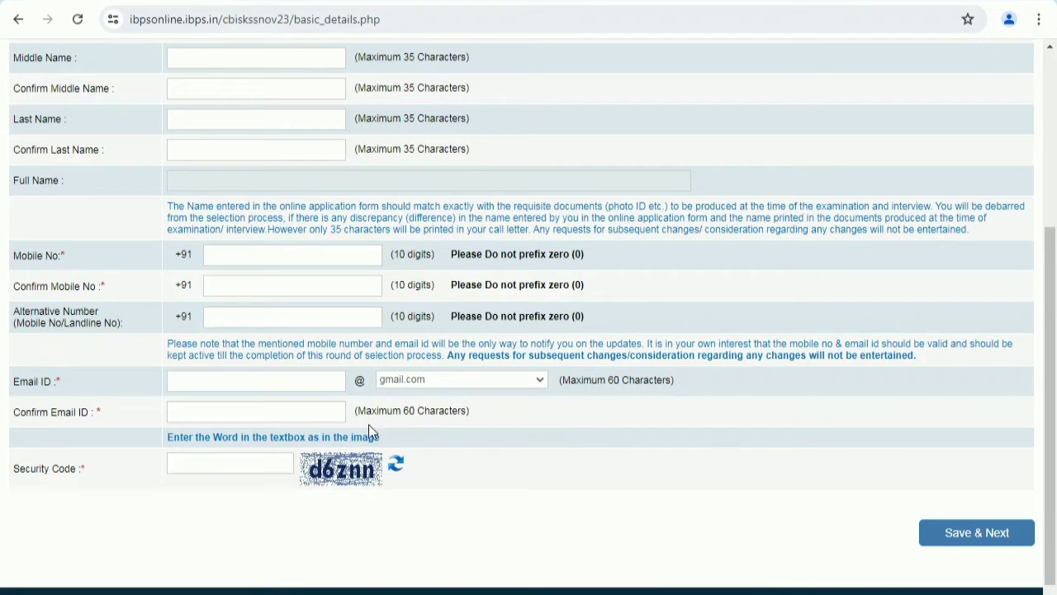
left_click(182, 417)
left_click(240, 466)
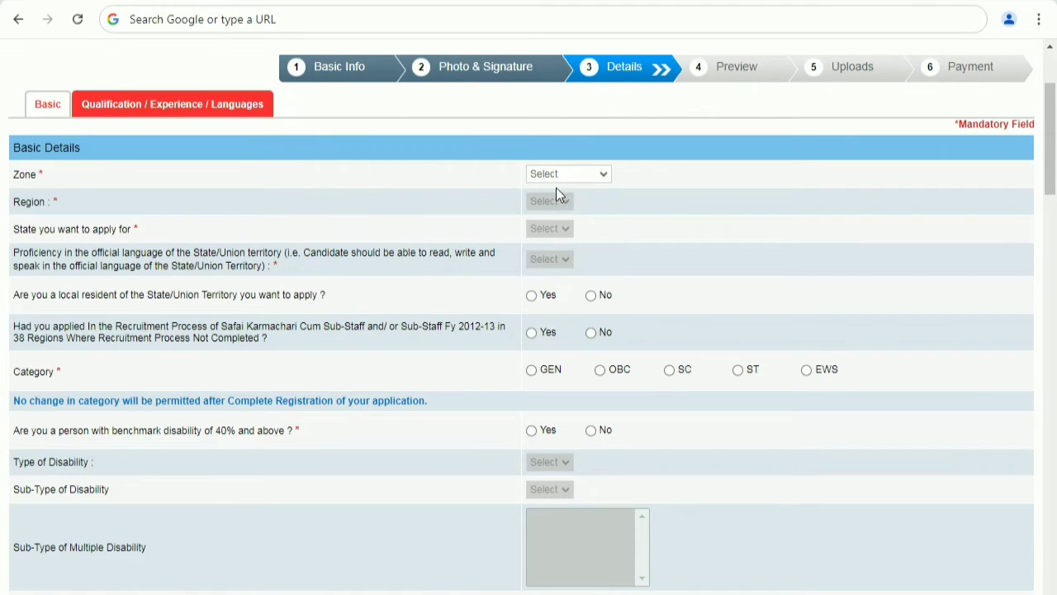
Set the Zone to Lucknow and the Region to Etwah in the basic details.
left_click(564, 178)
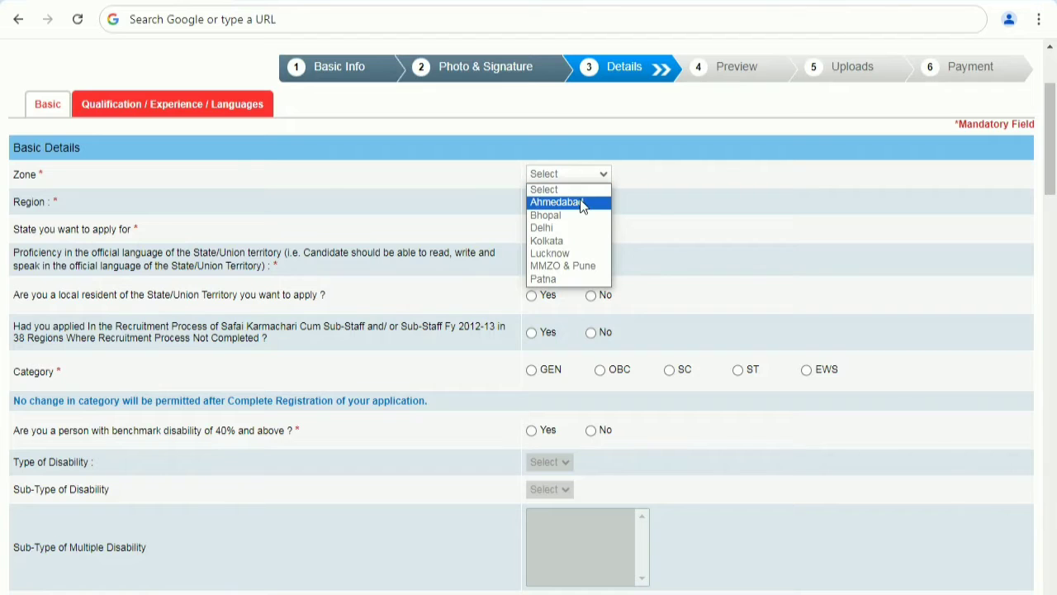
left_click(565, 251)
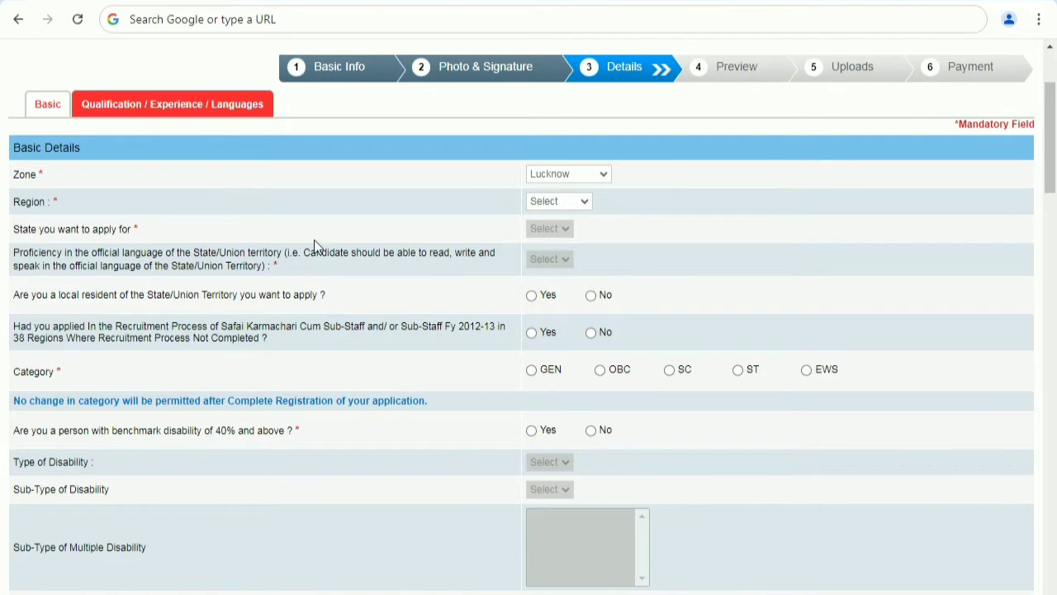
left_click(554, 202)
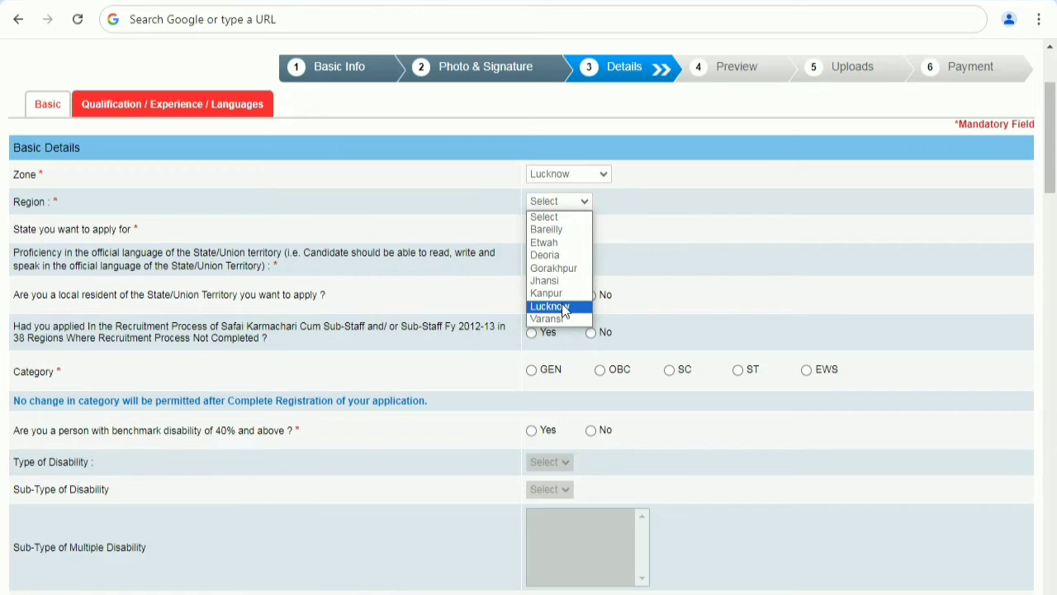
left_click(554, 244)
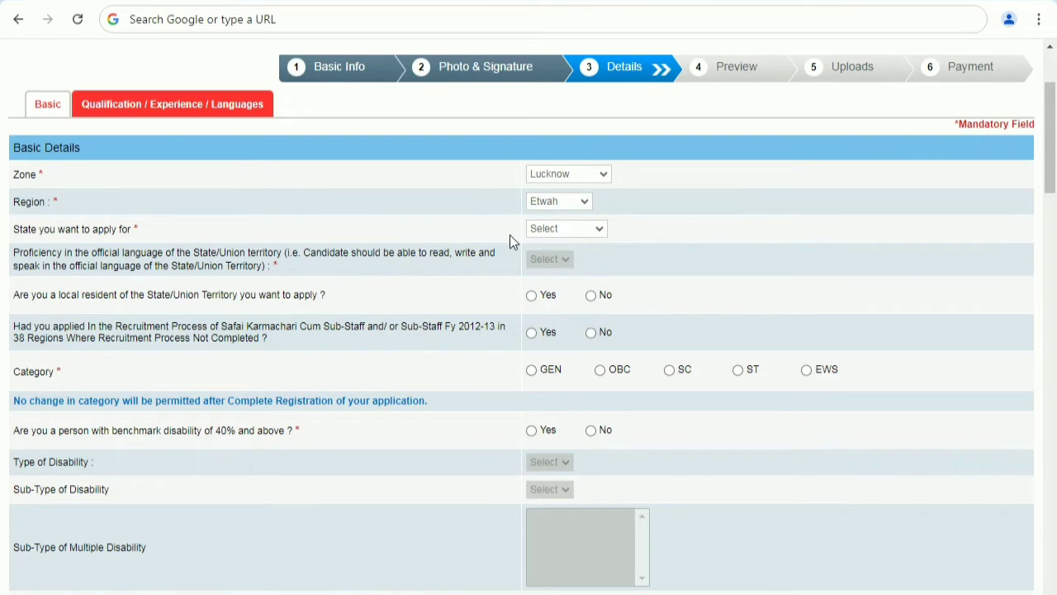
Set the state to apply for to Uttar Pradesh and the official language proficiency to Hindi.
left_click(552, 232)
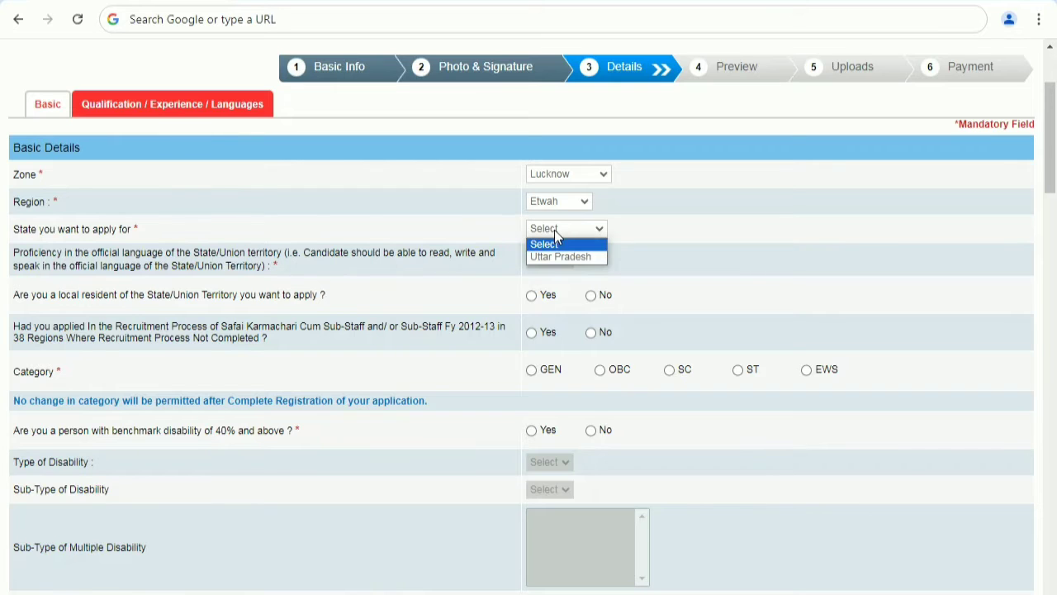
left_click(562, 259)
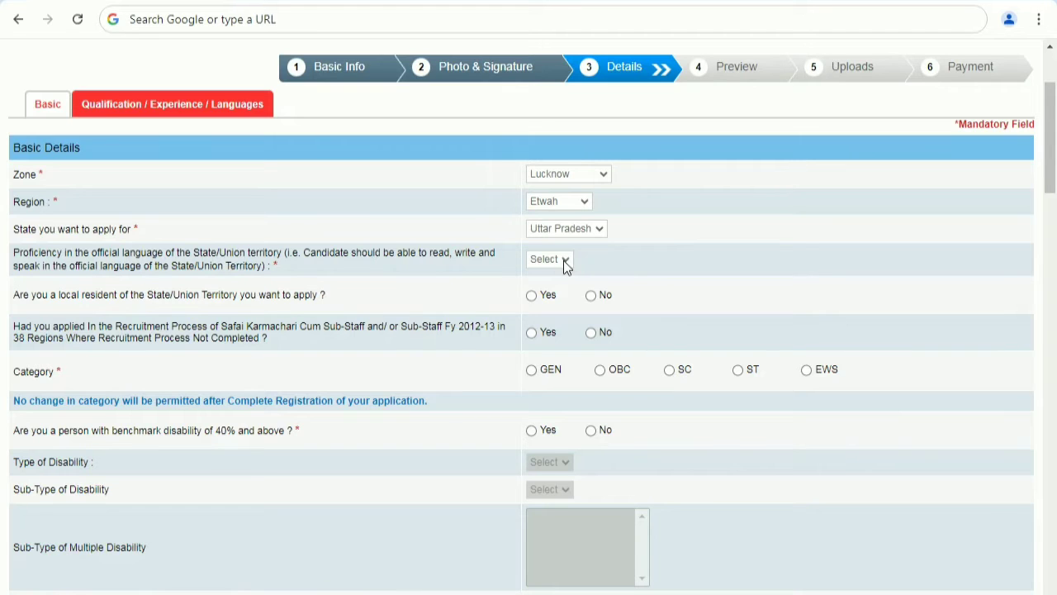
left_click(563, 260)
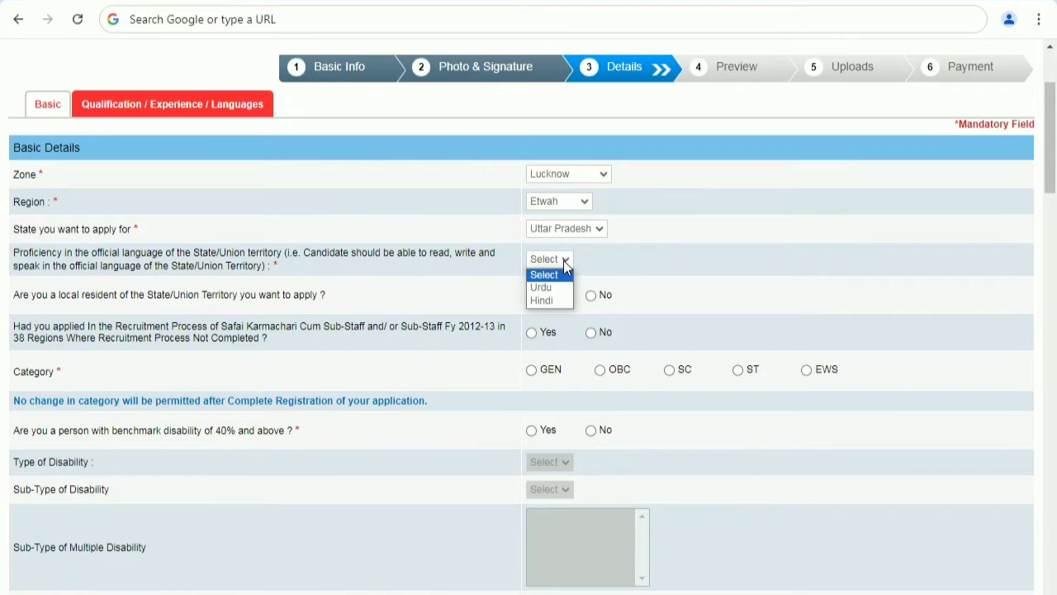
left_click(556, 302)
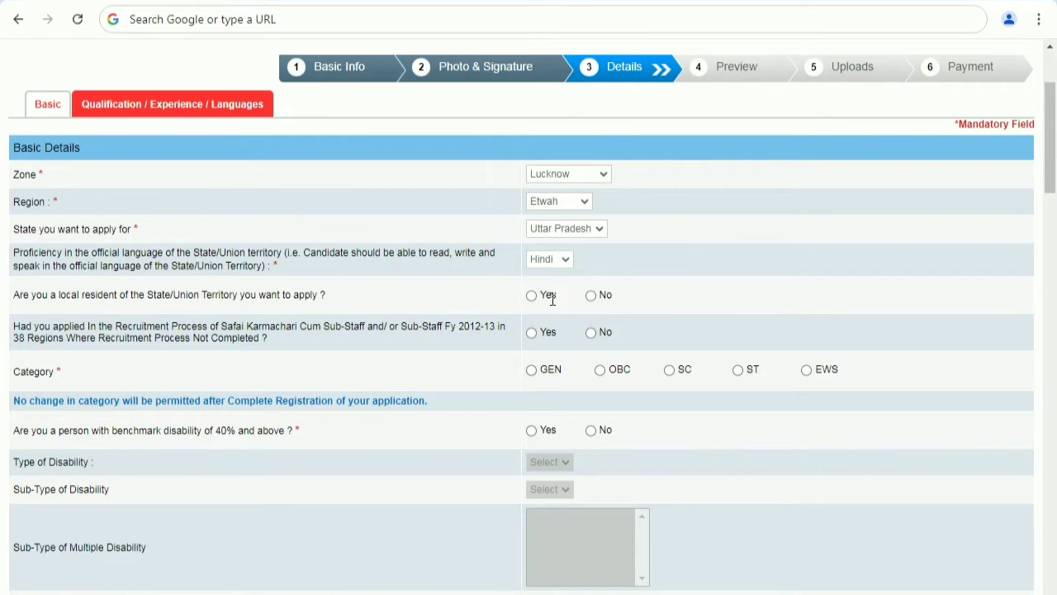
Answer Yes for local resident, No for previous application, category OBC, and No for benchmark disability.
left_click(531, 295)
left_click(590, 332)
left_click(599, 370)
left_click(591, 430)
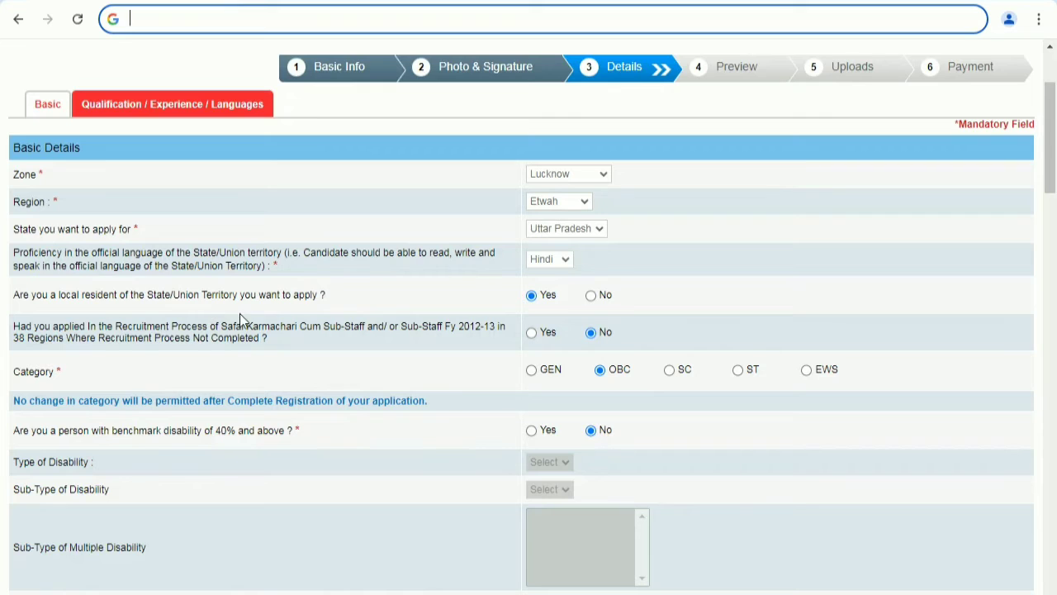
left_click(648, 587)
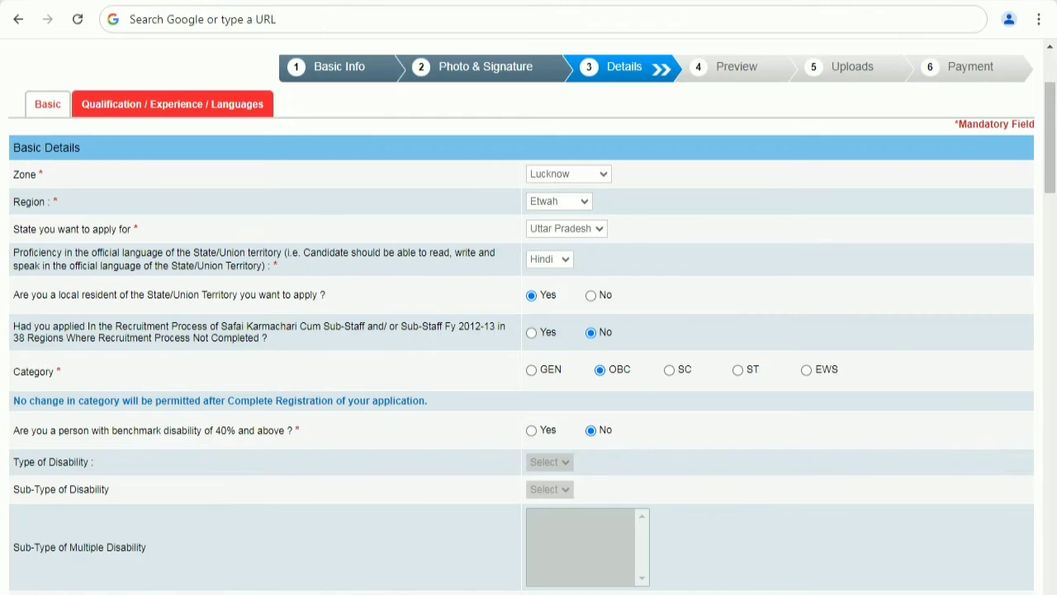
Answer No to the writing-difficulty disability, ex-serviceman, disabled ex-serviceman, DXS and widow relaxation questions.
scroll(529, 330, "down", 5)
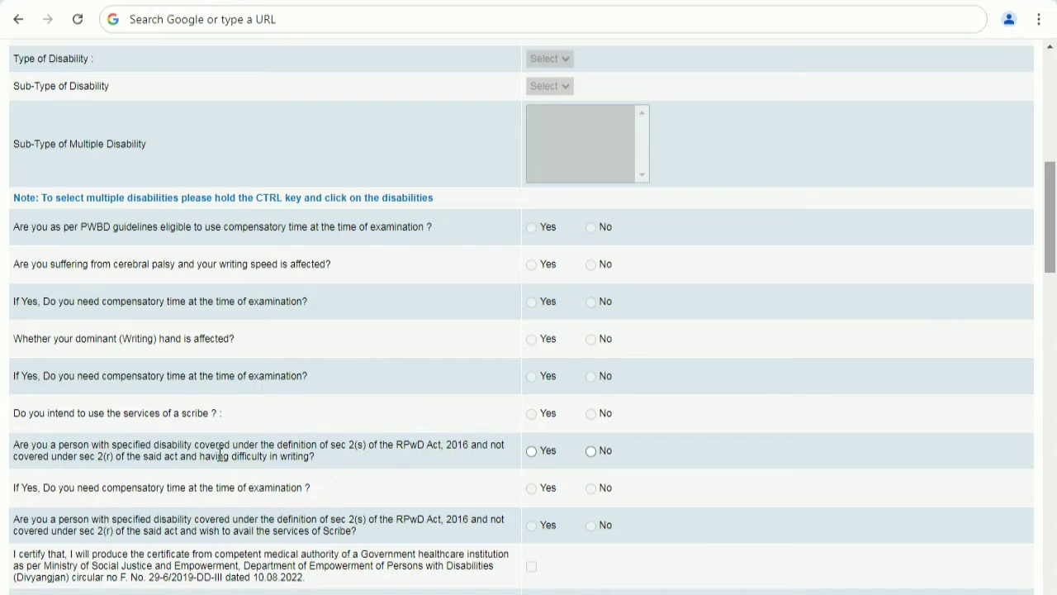
left_click(591, 453)
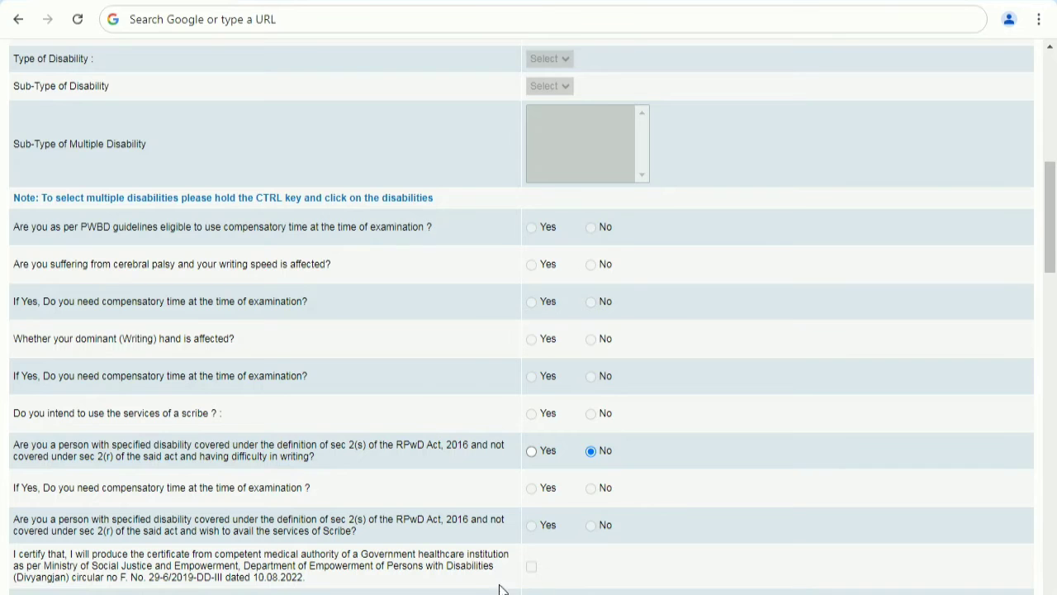
scroll(590, 537, "down", 5)
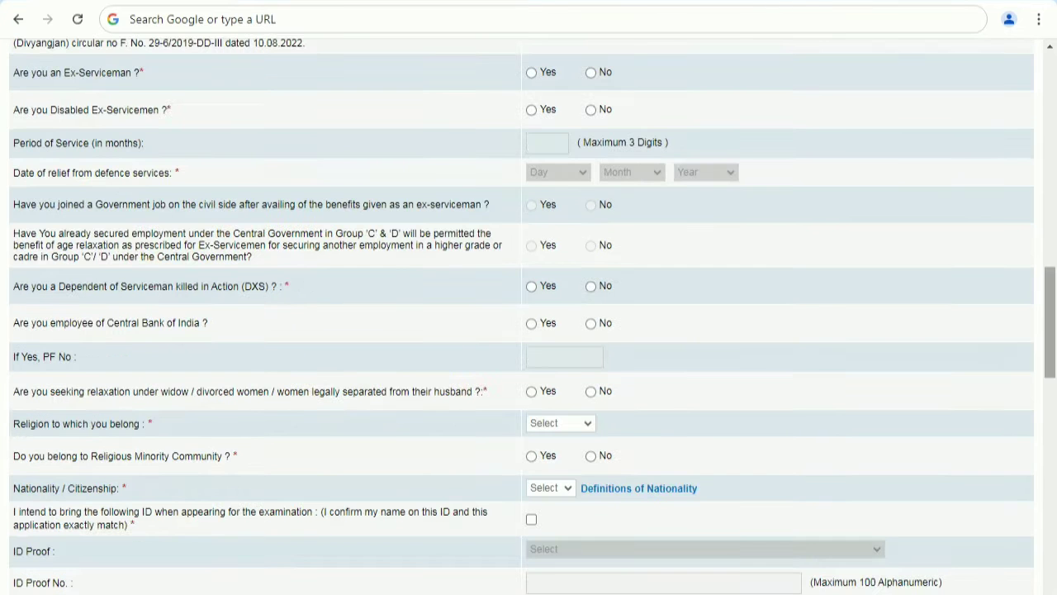
left_click(592, 74)
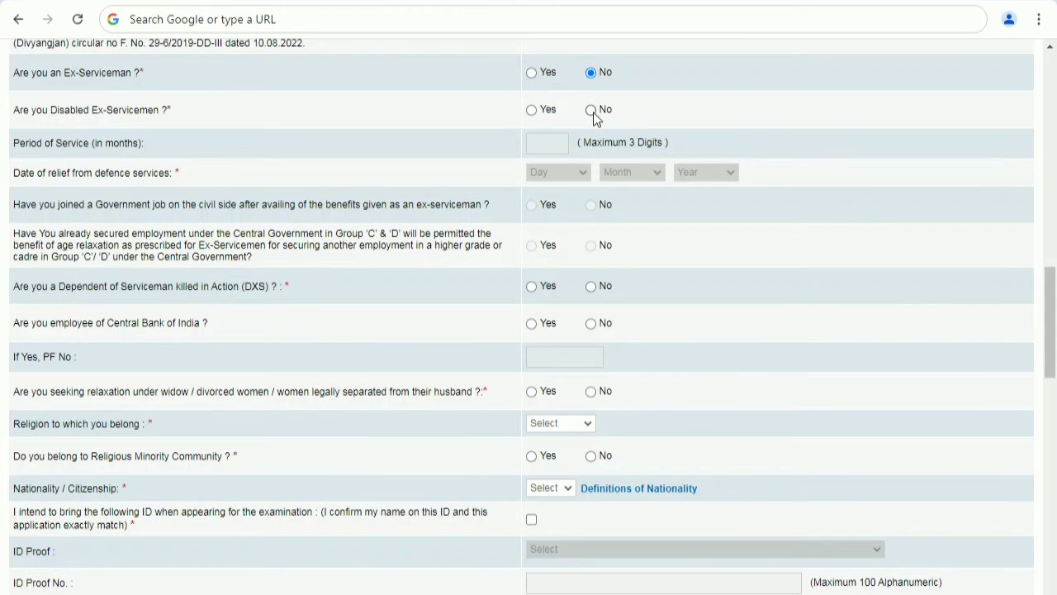
left_click(591, 111)
left_click(590, 295)
left_click(592, 393)
Set religion to Hindu, answer No for religious minority community, and choose Indian nationality.
left_click(553, 427)
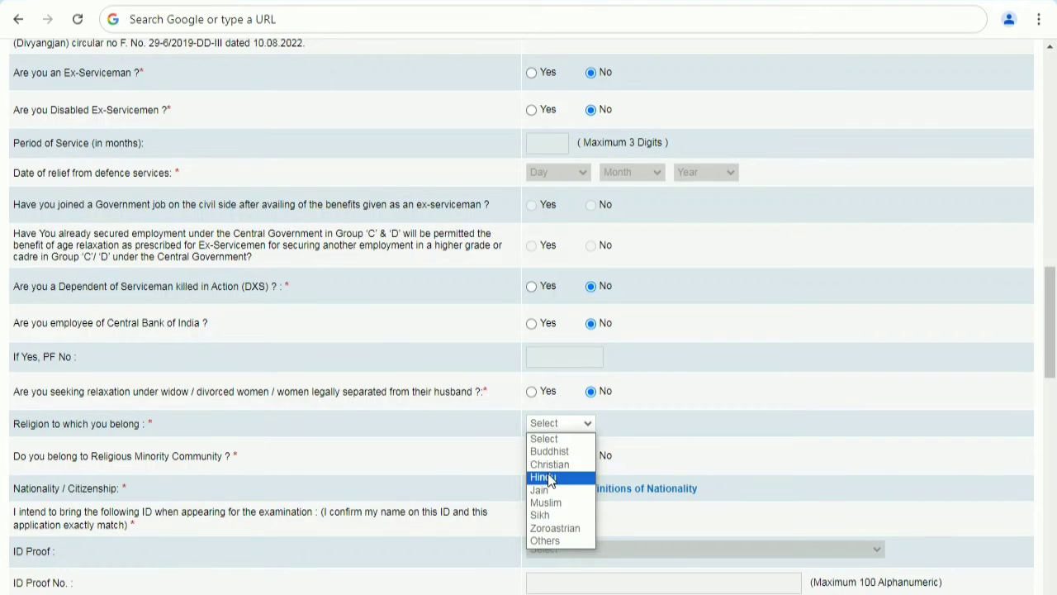
left_click(551, 479)
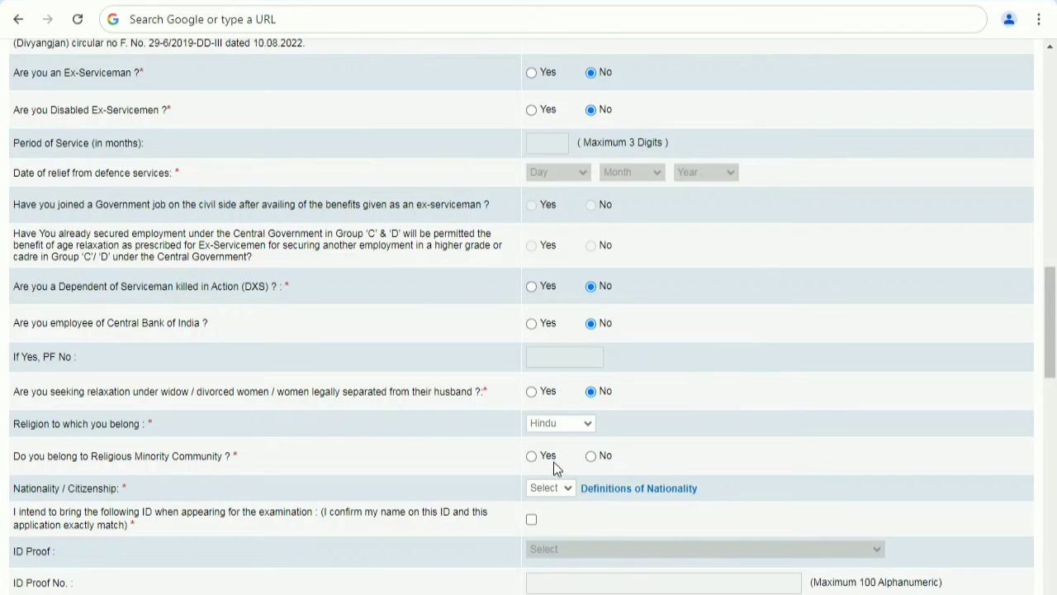
left_click(532, 456)
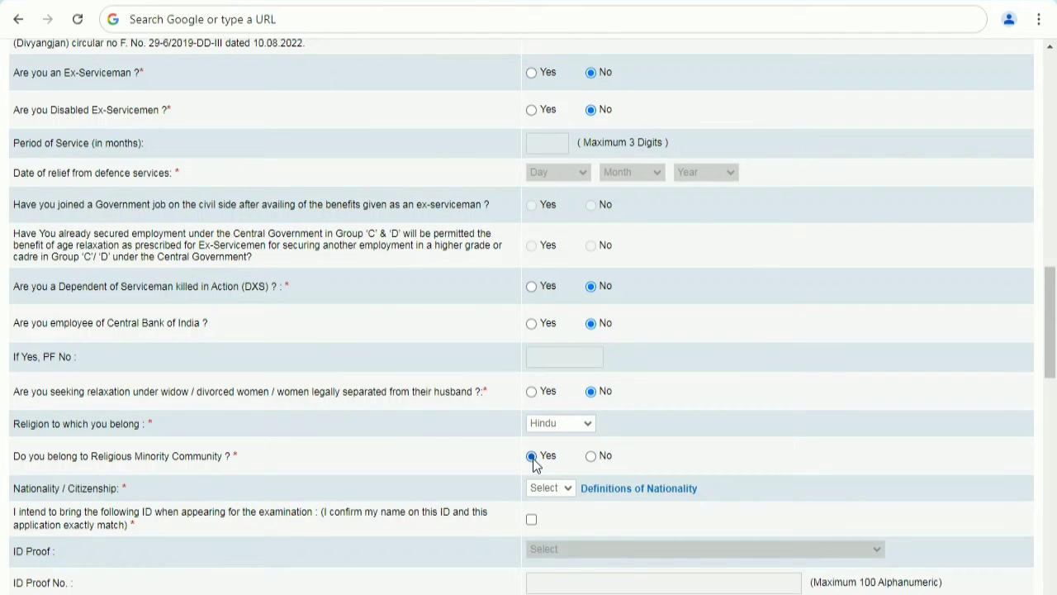
left_click(592, 457)
left_click(554, 491)
Tick the ID confirmation declaration and select Aadhar Card as the ID proof.
left_click(533, 521)
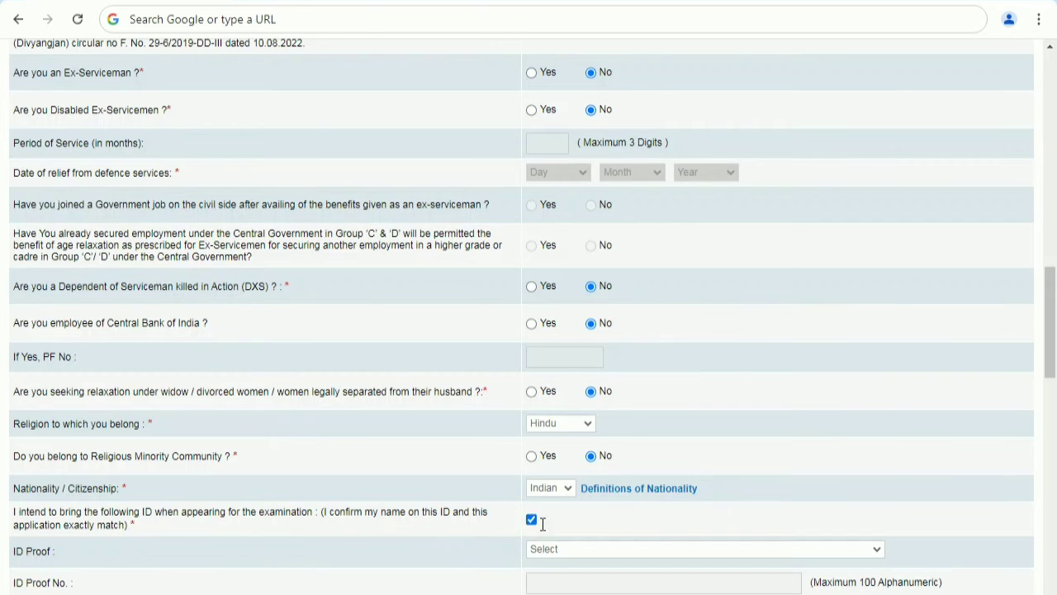
left_click(558, 550)
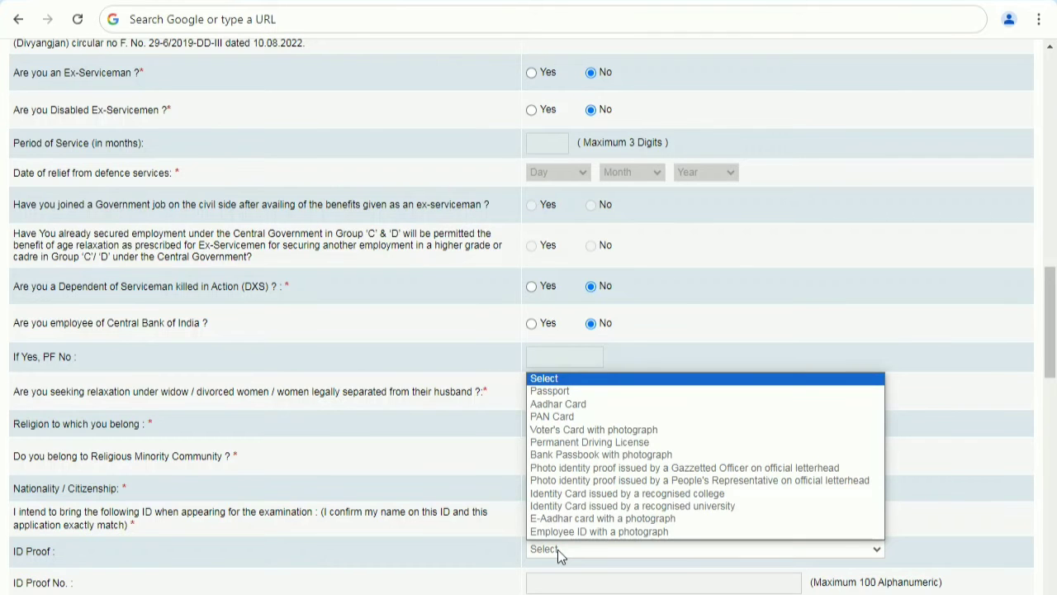
left_click(587, 405)
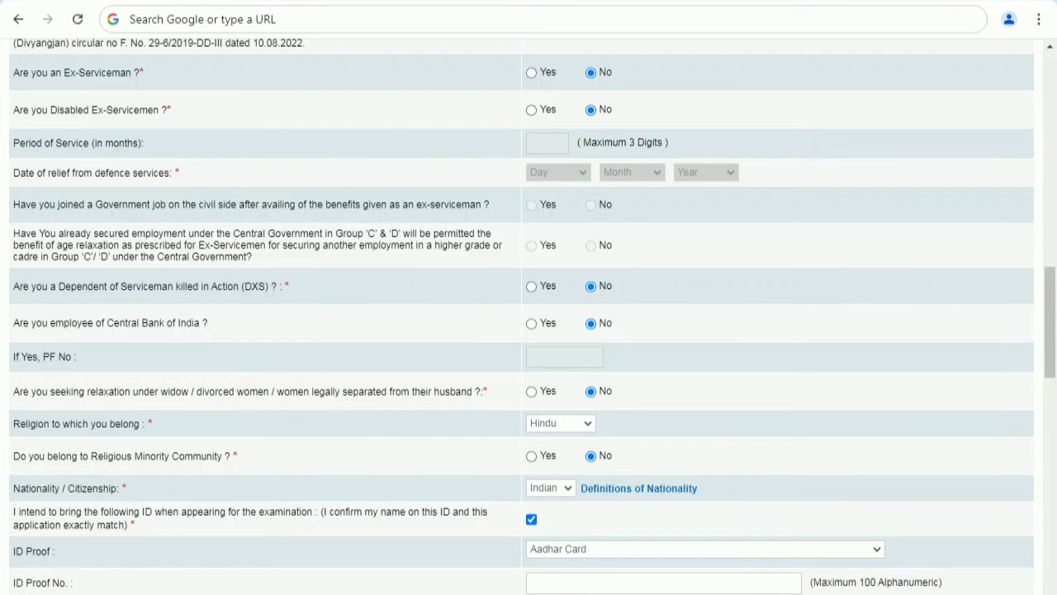
Set the examination centre to Agra and the paper medium to English and Hindi.
scroll(548, 377, "down", 10)
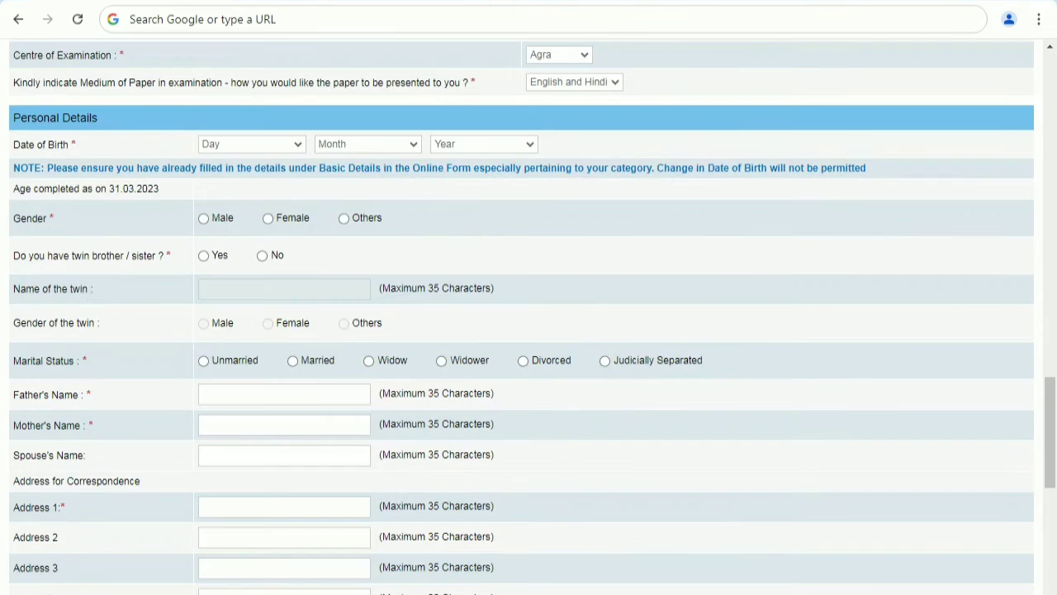
left_click(553, 58)
left_click(560, 58)
left_click(563, 81)
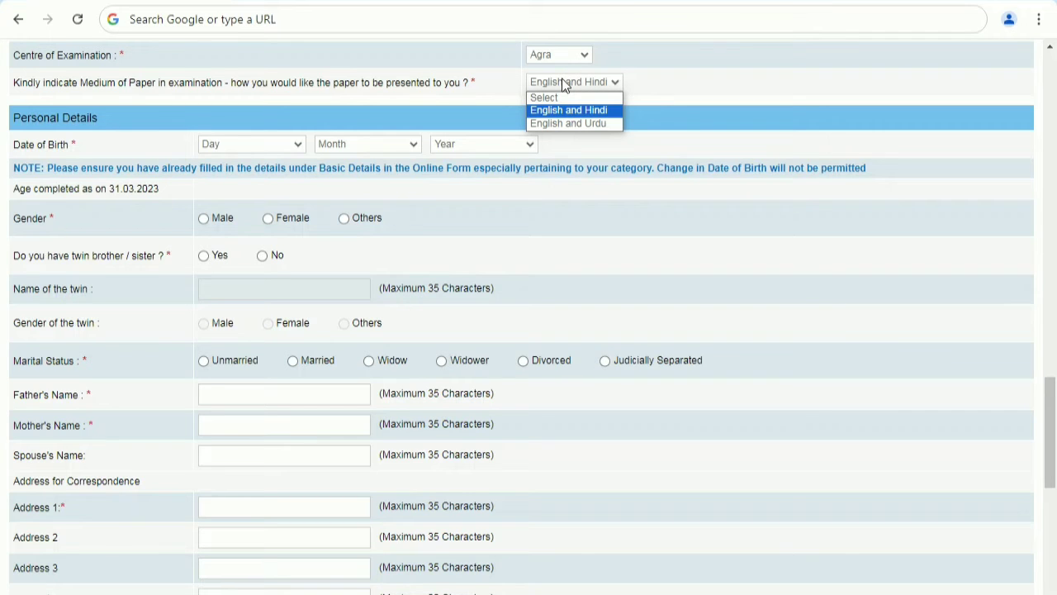
left_click(563, 83)
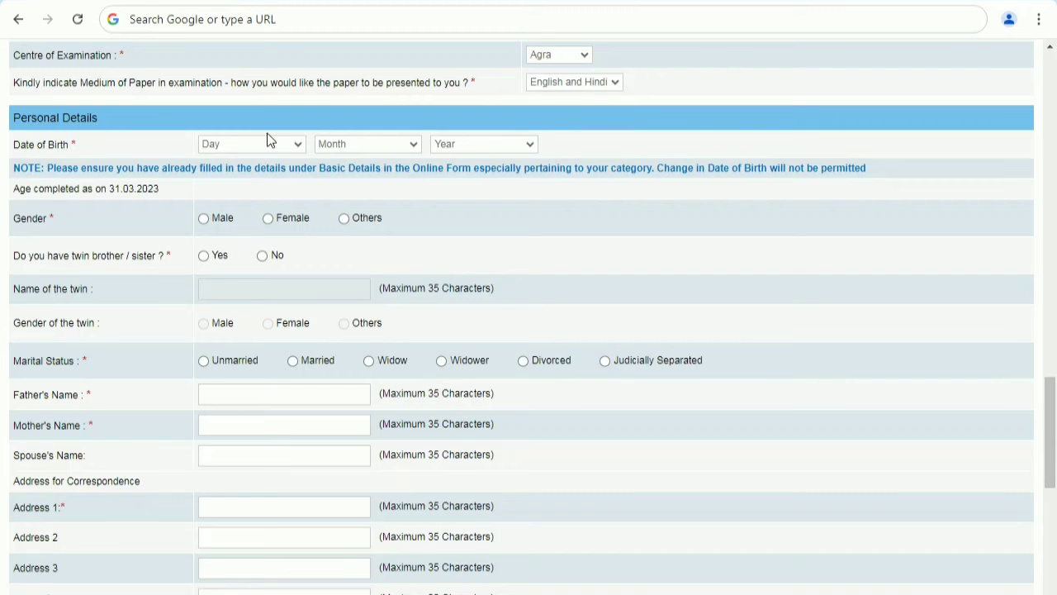
Select gender Male, no twin sibling and marital status Unmarried, then go through the parents' name and address fields.
left_click(204, 219)
left_click(263, 256)
left_click(206, 360)
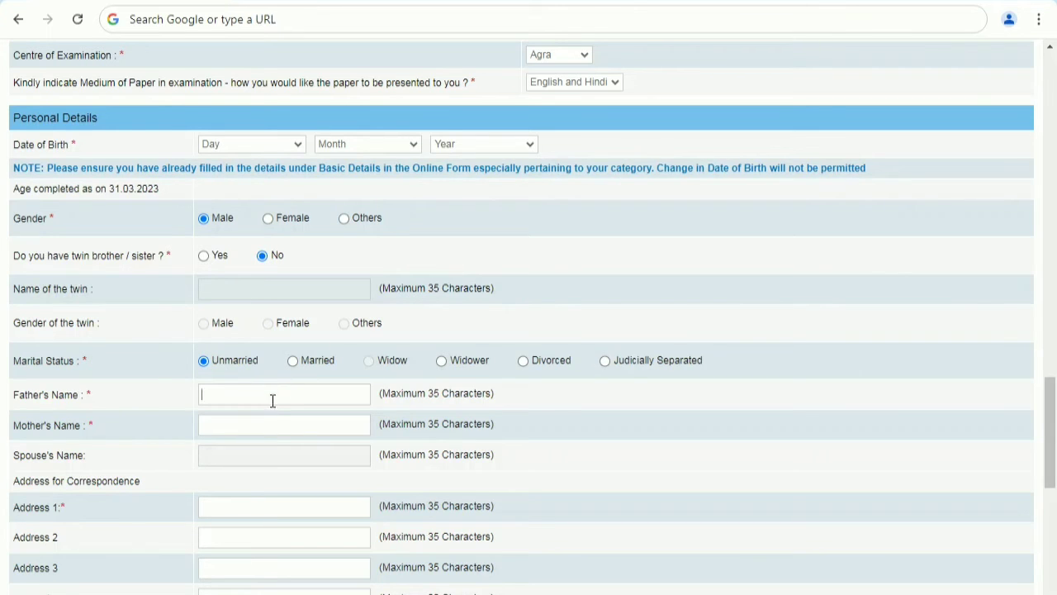
left_click(254, 424)
left_click(281, 507)
left_click(256, 542)
left_click(254, 565)
Choose Permanent Address as the address for GST invoicing and save the basic details to continue.
scroll(339, 529, "down", 6)
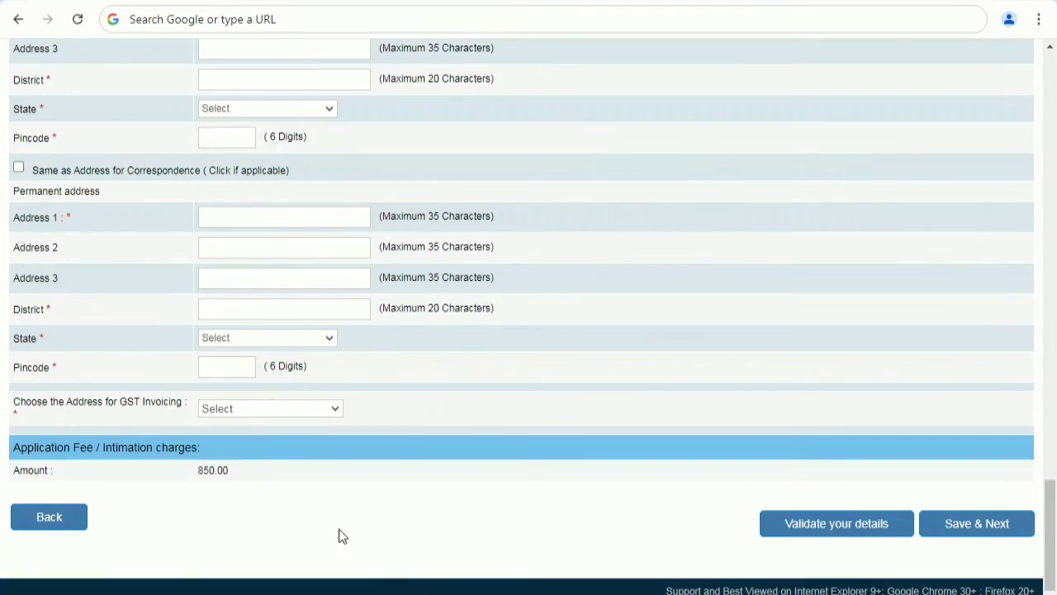
left_click(258, 410)
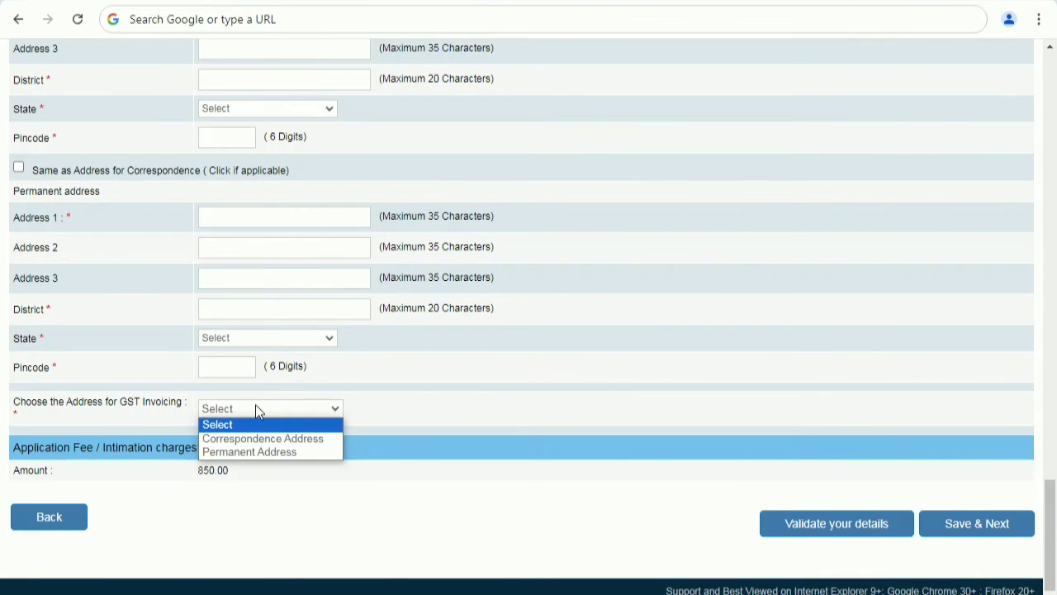
left_click(254, 451)
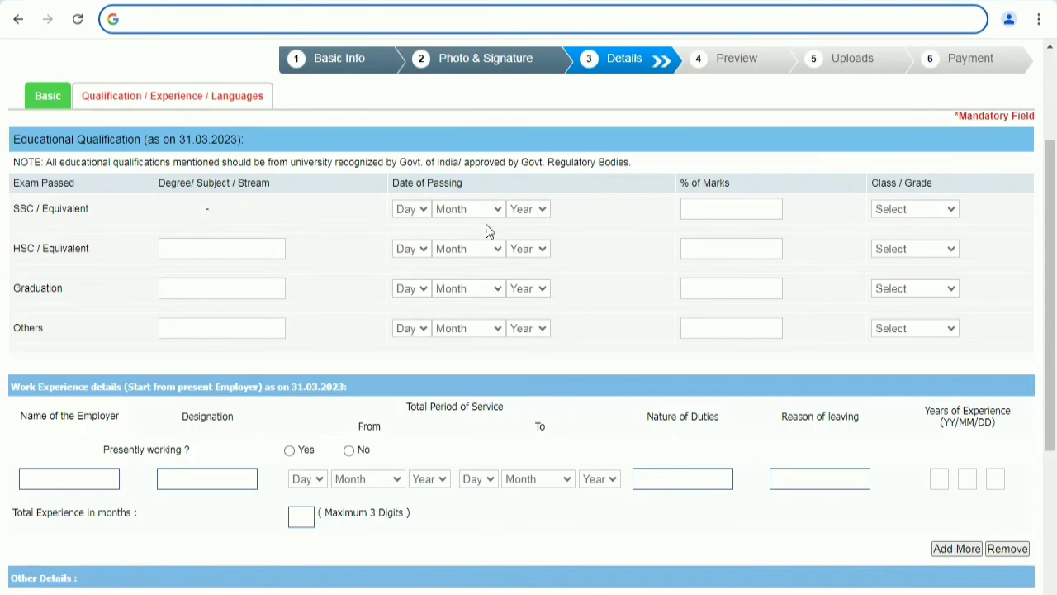
left_click(679, 583)
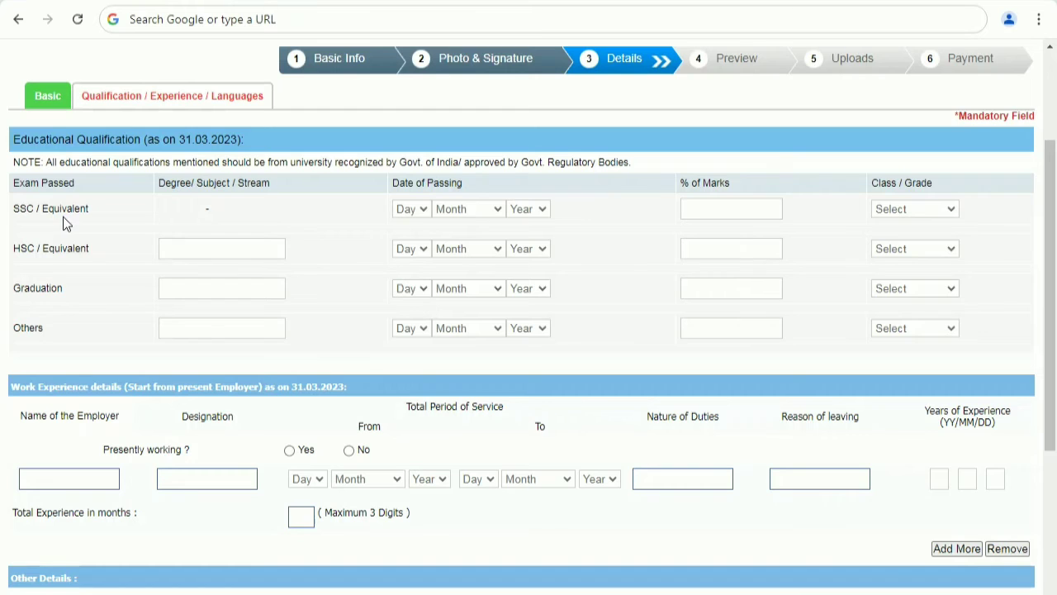
Set the SSC / Equivalent date of passing to 06 May 2012.
left_click(418, 211)
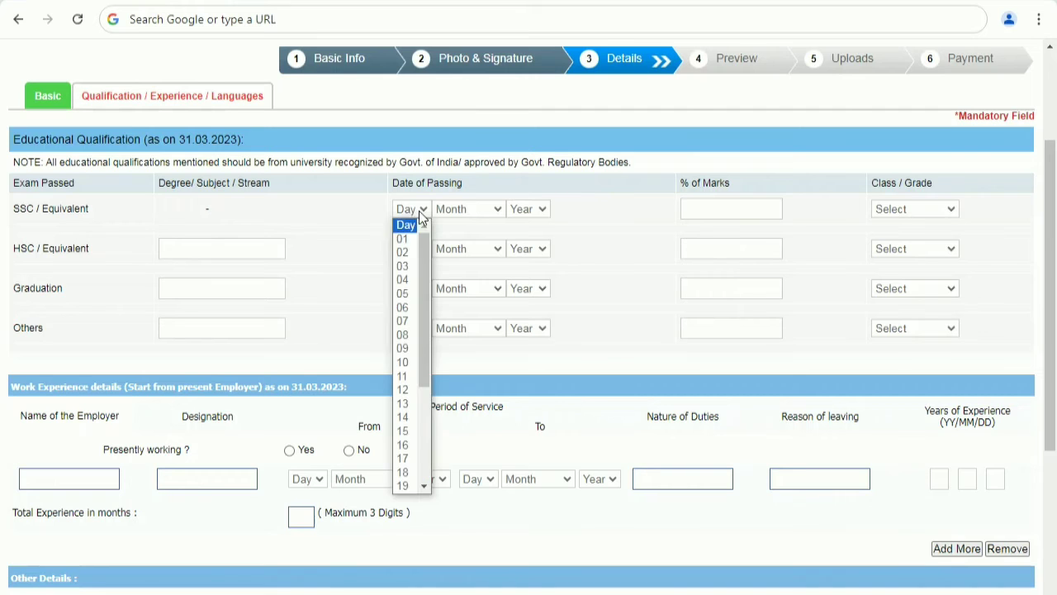
left_click(445, 214)
left_click(413, 211)
left_click(402, 307)
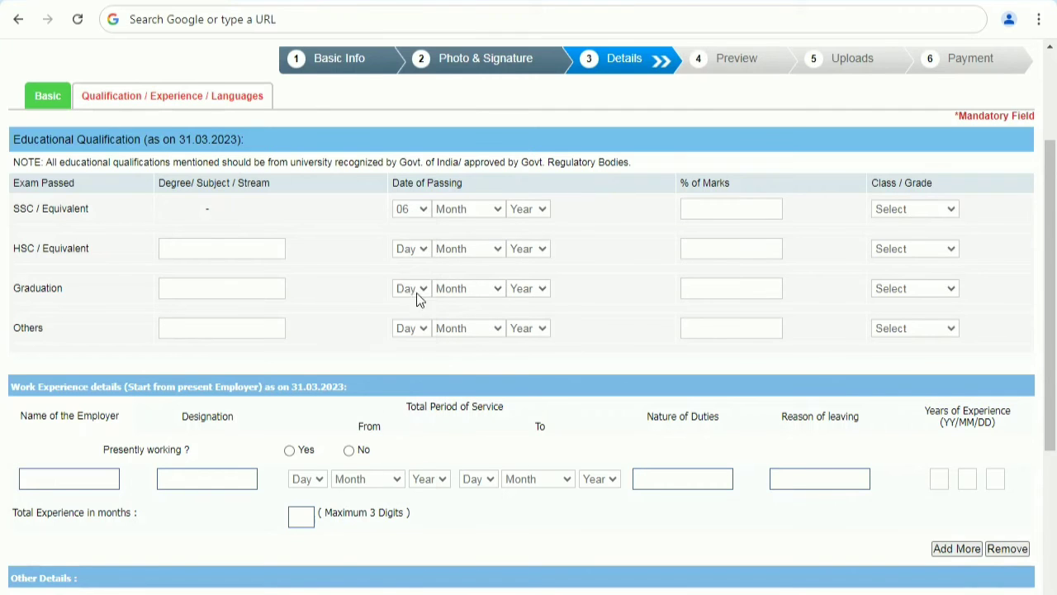
left_click(466, 212)
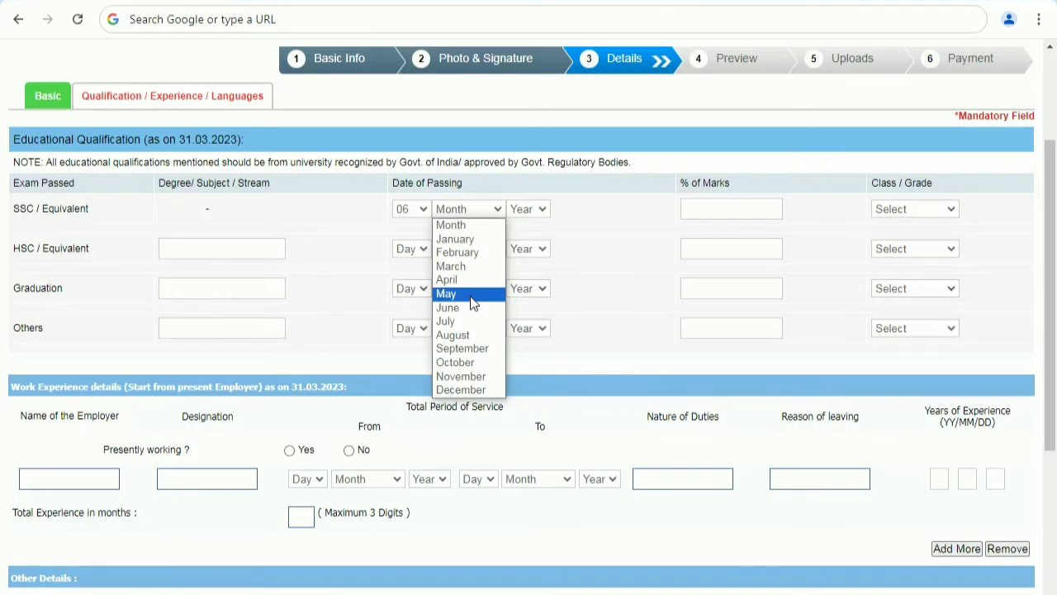
left_click(473, 295)
left_click(531, 214)
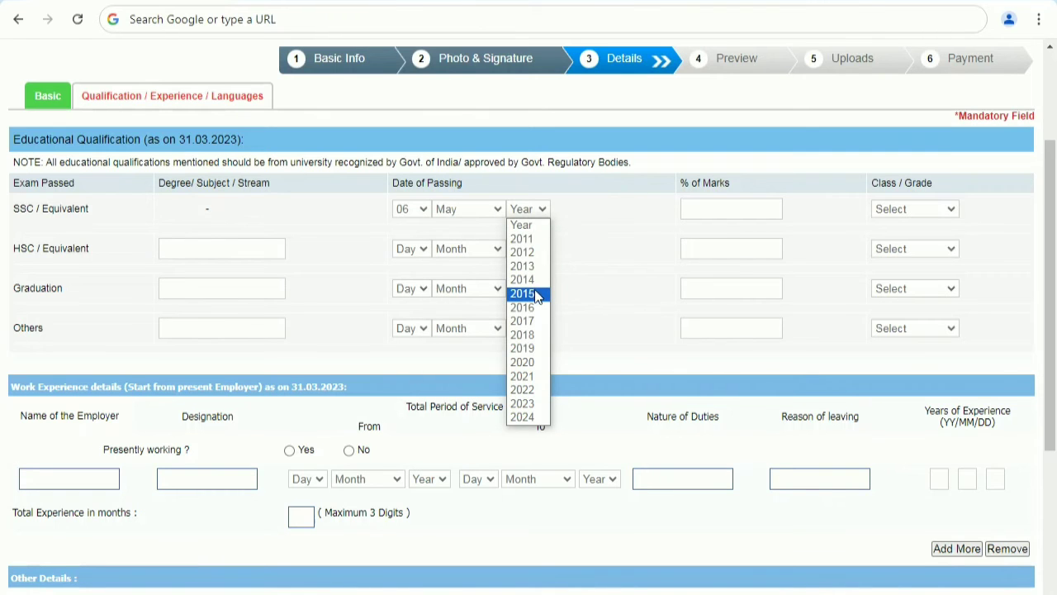
left_click(538, 253)
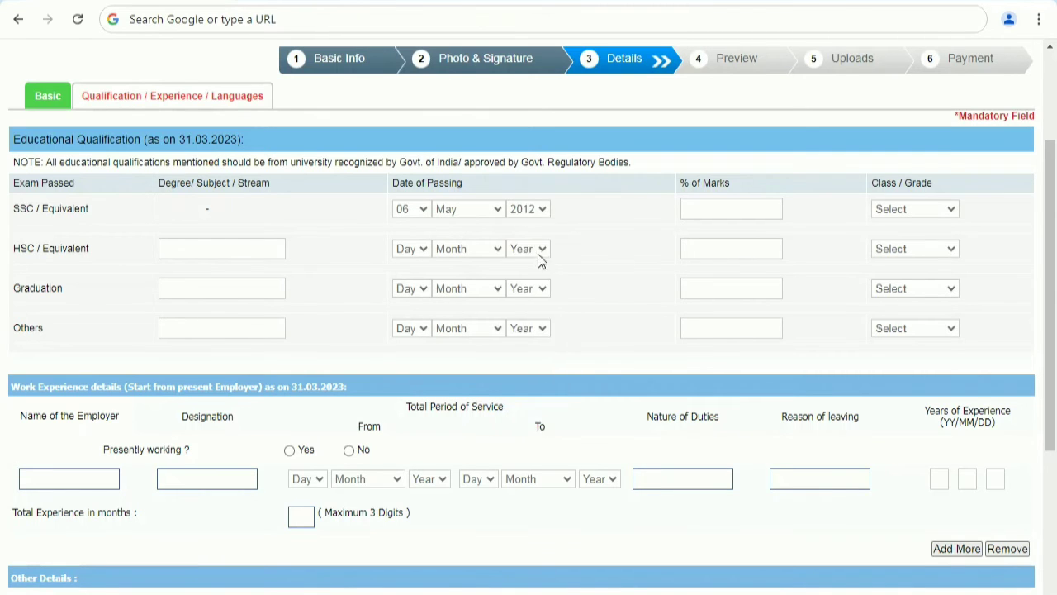
Select the SSC class or grade, answer No for pre-exam training, and validate the qualification details.
left_click(912, 212)
left_click(902, 255)
left_click(203, 245)
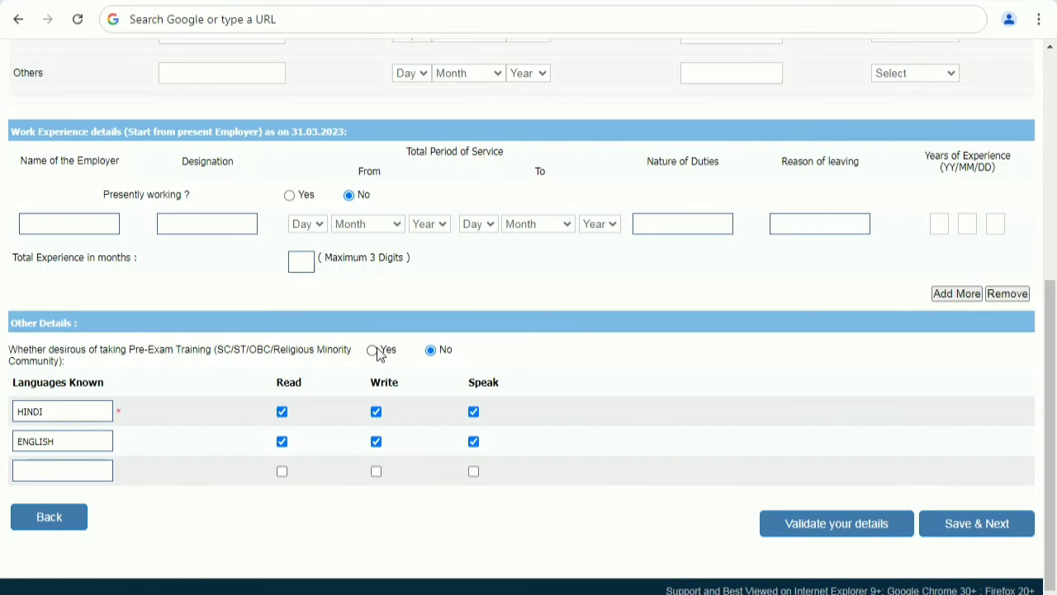
left_click(804, 537)
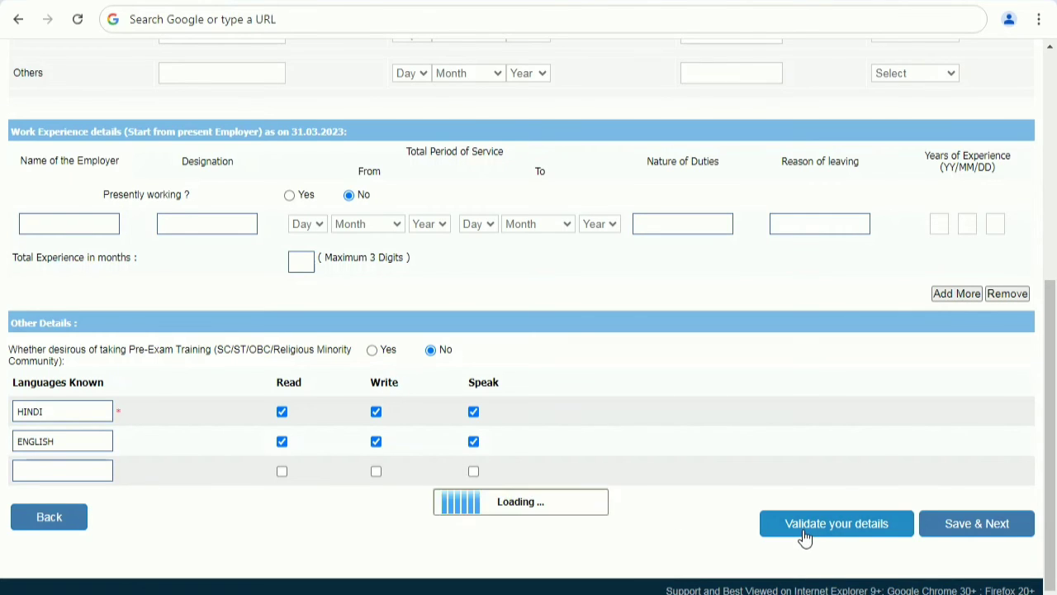
left_click(671, 123)
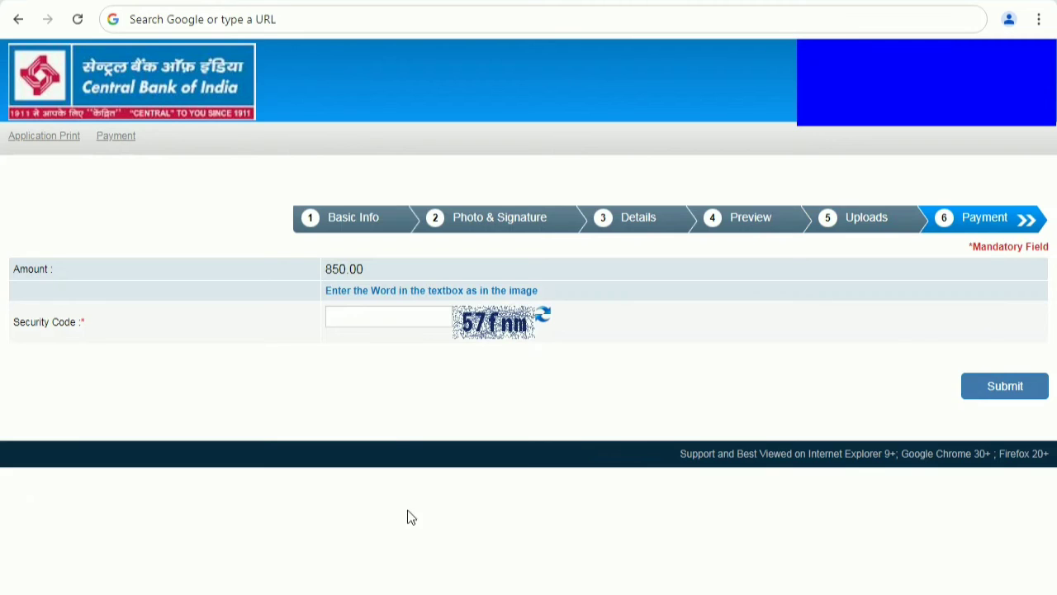
Enter the security code from the image, then choose QR payment with BHIM UPI and make the payment.
left_click(404, 316)
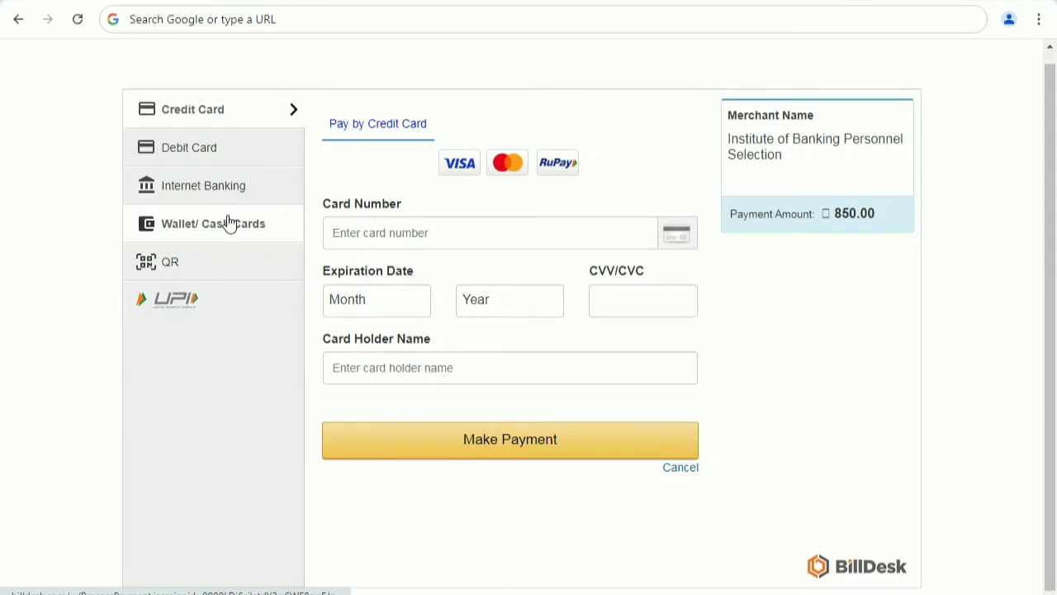
left_click(230, 223)
left_click(208, 262)
left_click(406, 220)
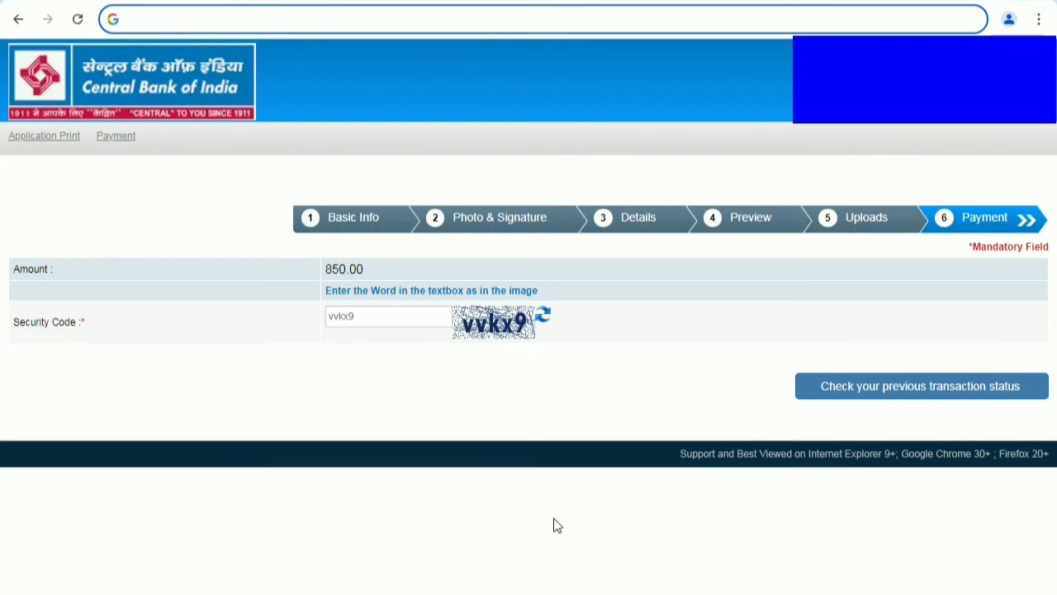
left_click(573, 579)
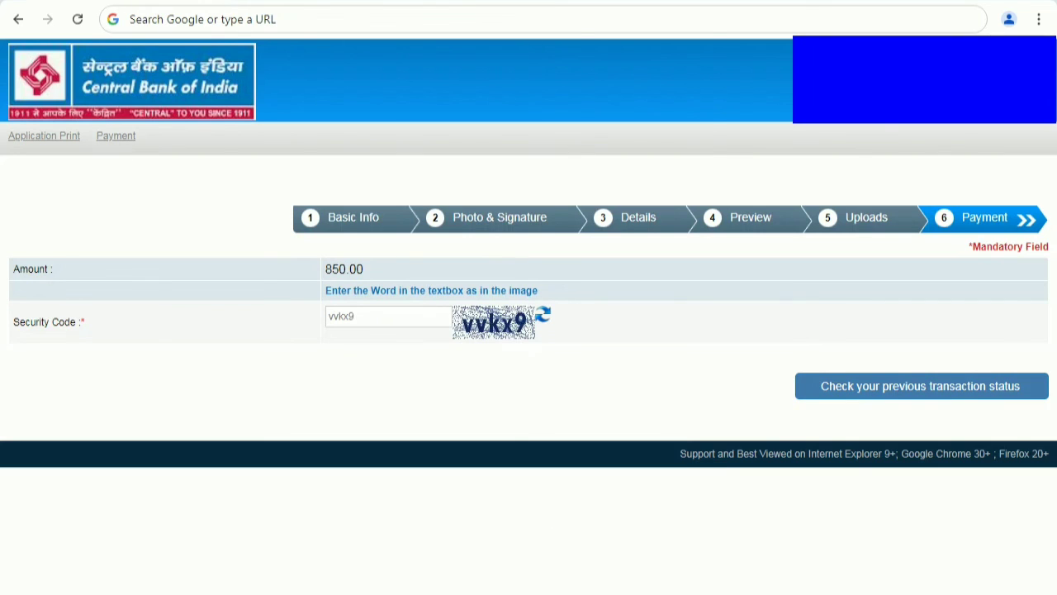
Enter the new security code and check the previous transaction status, confirming the payment prompt.
left_click(922, 386)
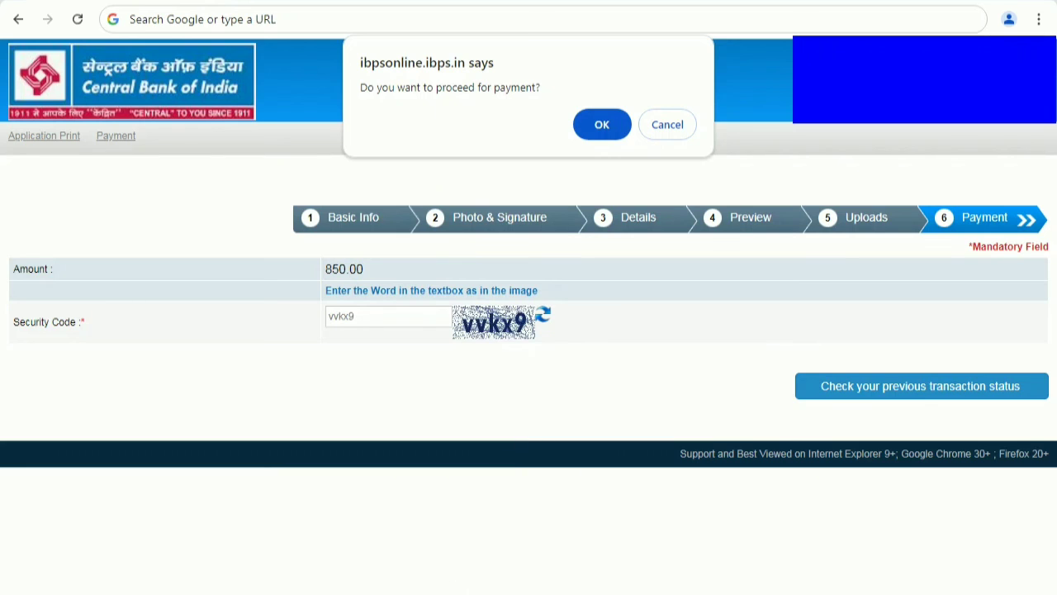
key("Return")
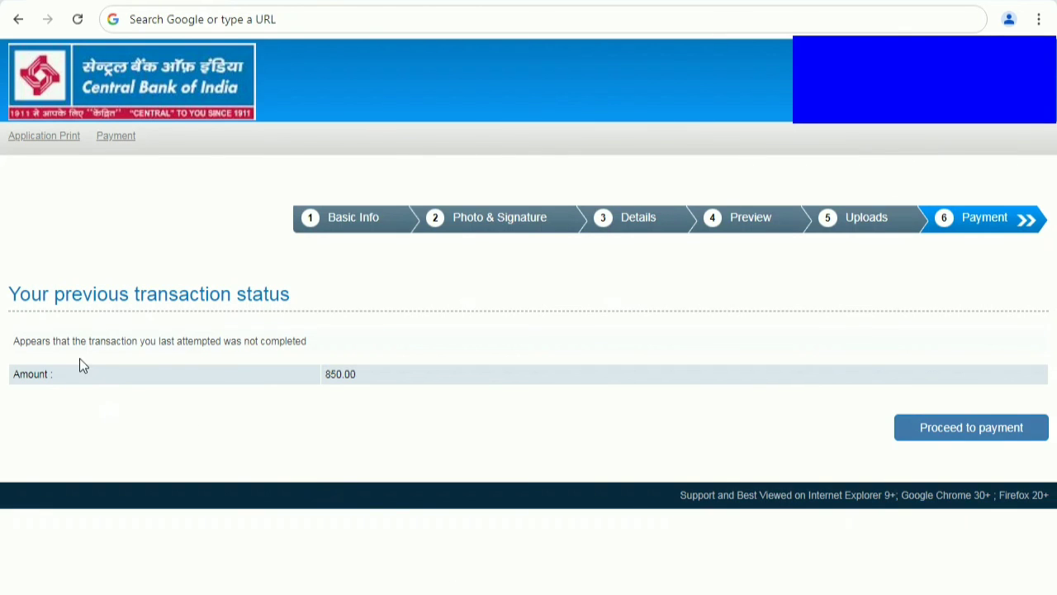